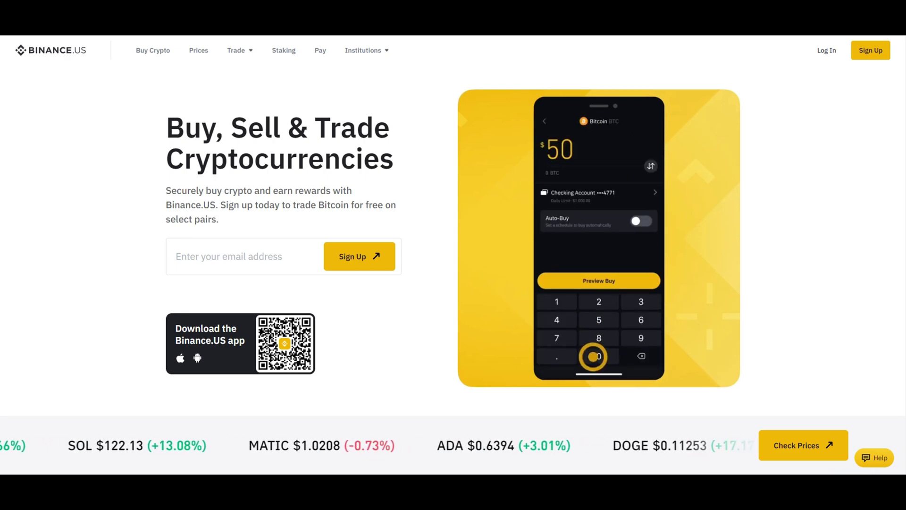
pyautogui.click(863, 53)
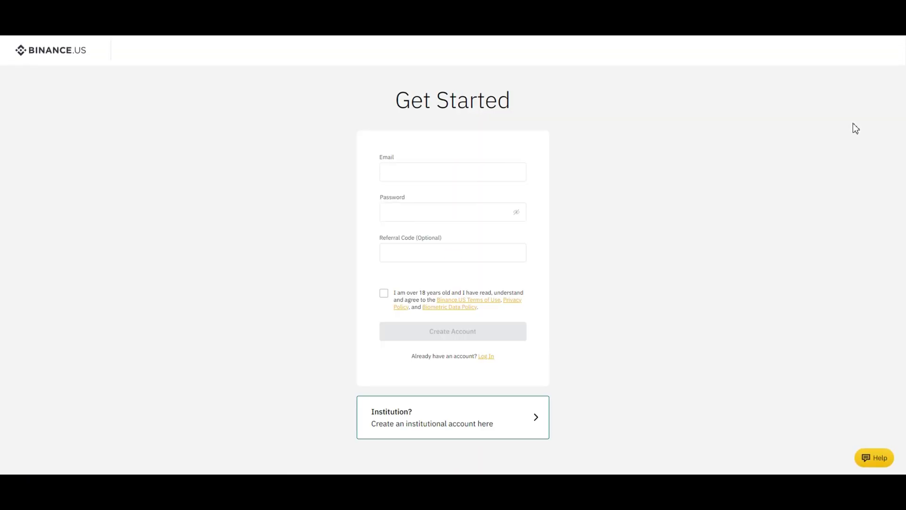
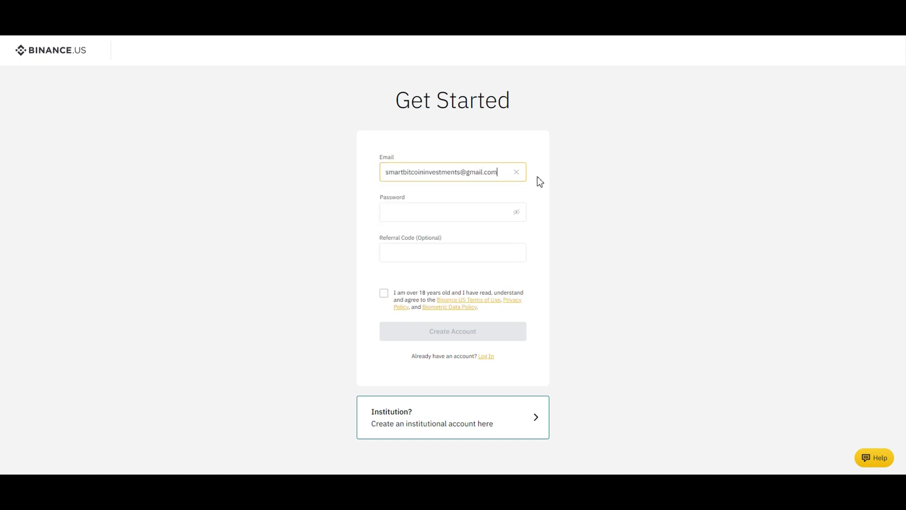
pyautogui.click(468, 219)
pyautogui.write('**')
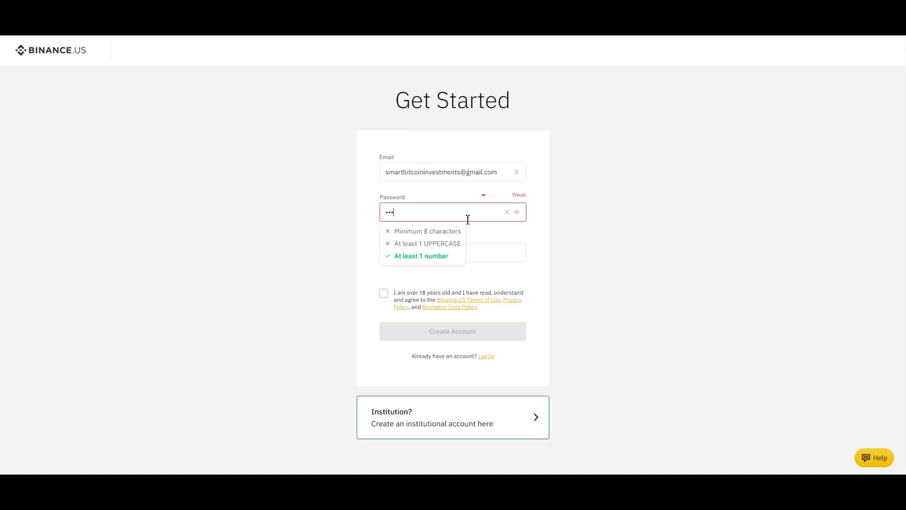
pyautogui.write('********')
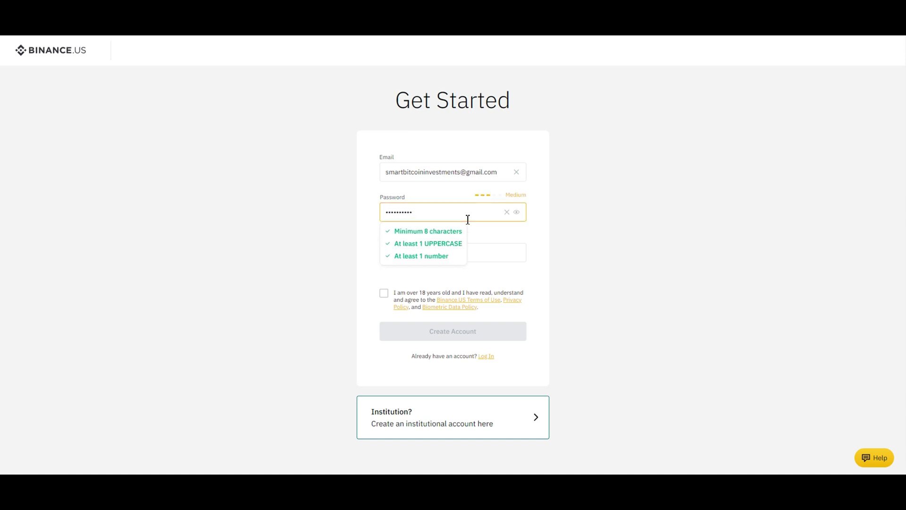
pyautogui.click(638, 171)
pyautogui.click(384, 293)
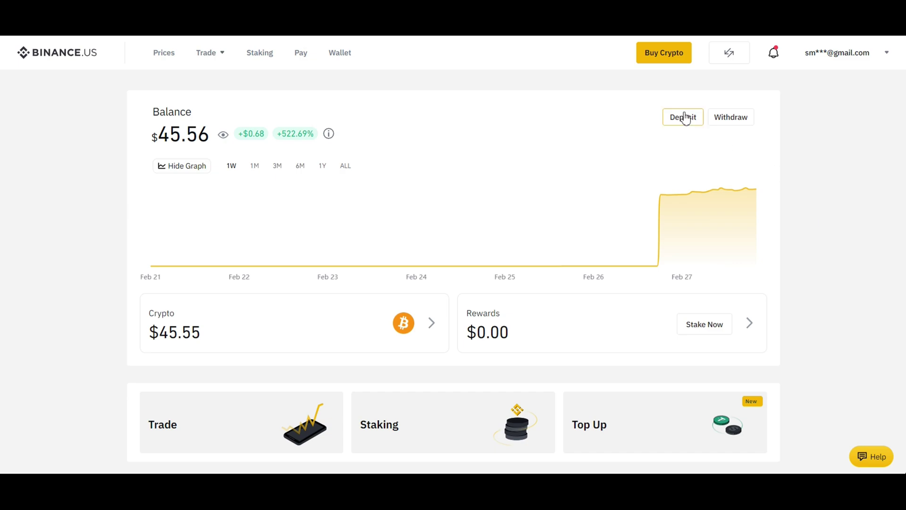
# - Show the Top Up USDT options from the Buy Crypto page
pyautogui.click(671, 60)
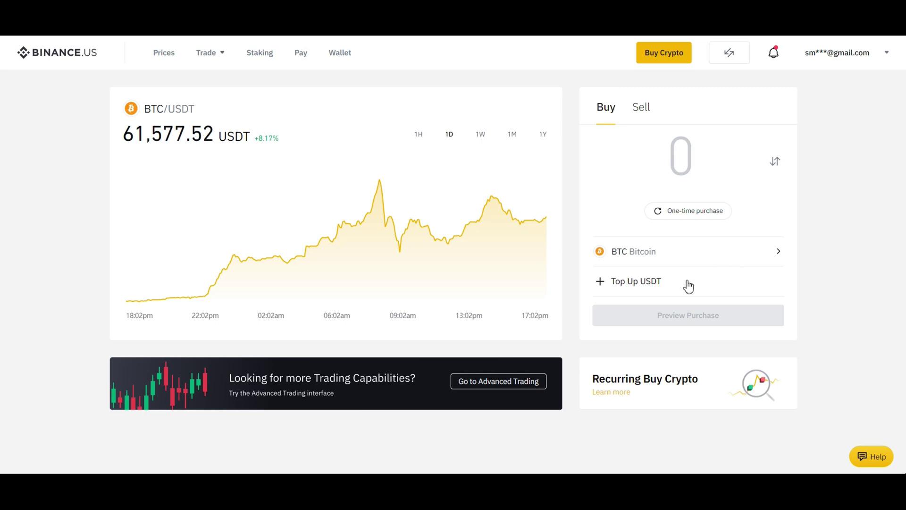
pyautogui.click(672, 291)
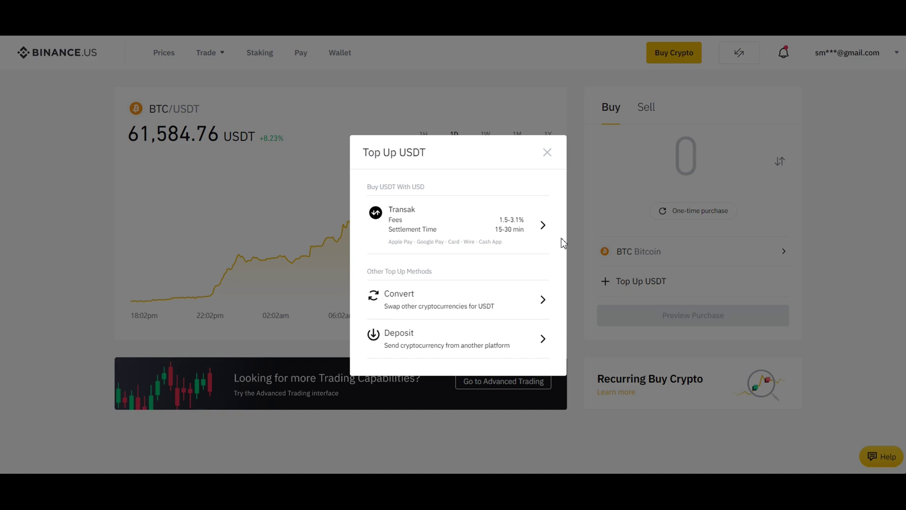
# - Choose the Transak option to buy USDT with USD
pyautogui.click(531, 220)
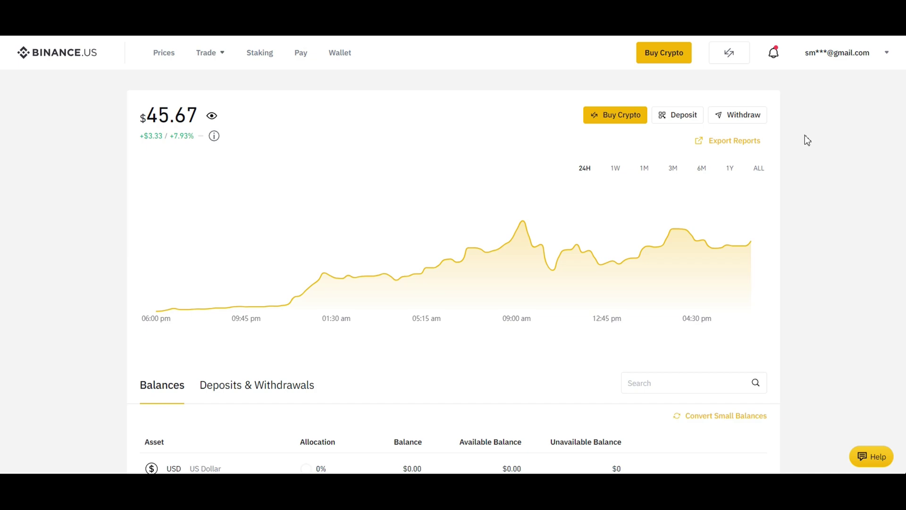
# - View the list of depositable assets, then close it
pyautogui.click(663, 120)
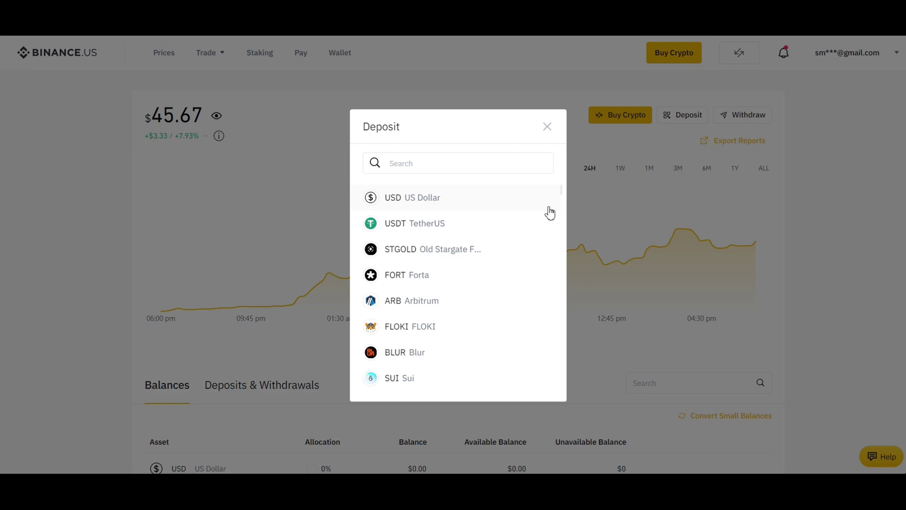
pyautogui.click(783, 166)
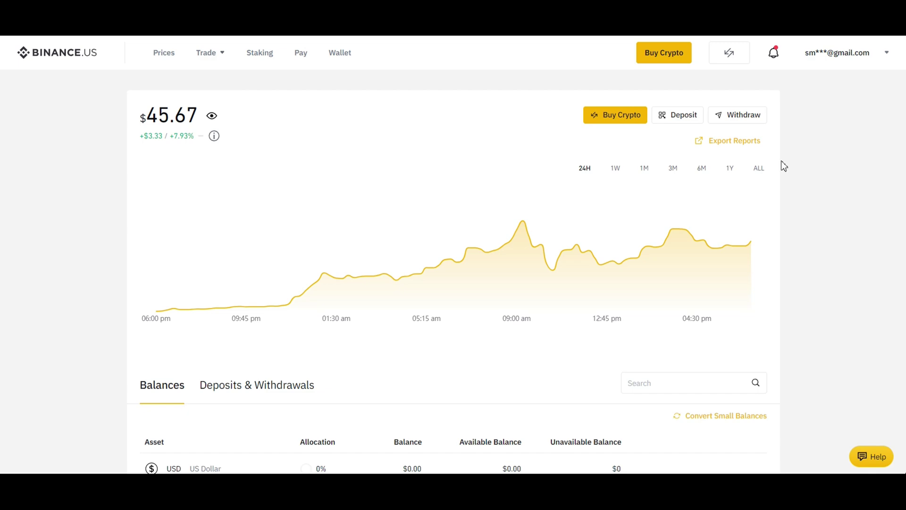
pyautogui.moveTo(207, 53)
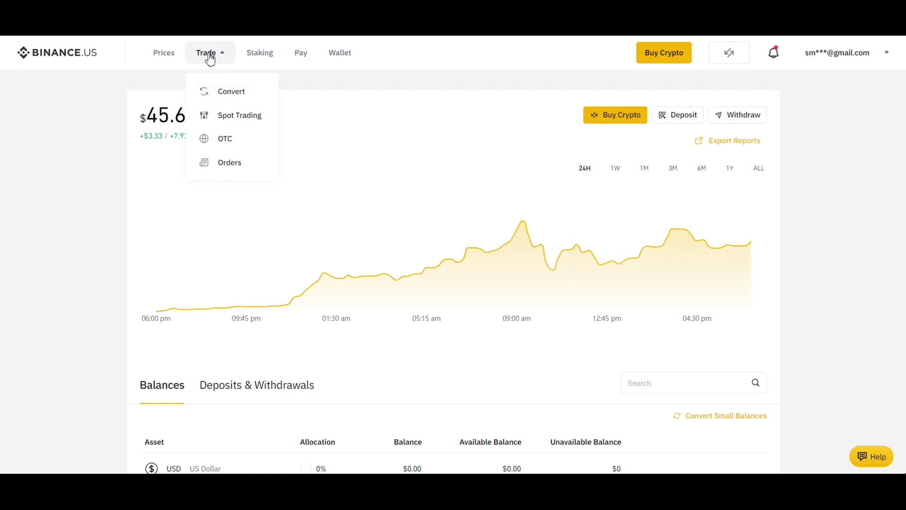
# - On BTC/USDT spot trading, enter a 0.1 BTC limit buy, then try the 25% slider mark
pyautogui.click(241, 118)
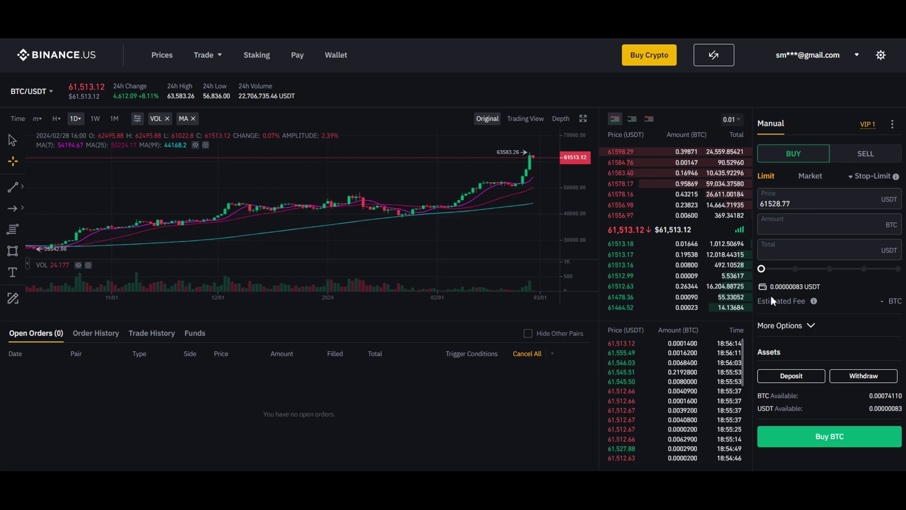
pyautogui.click(797, 231)
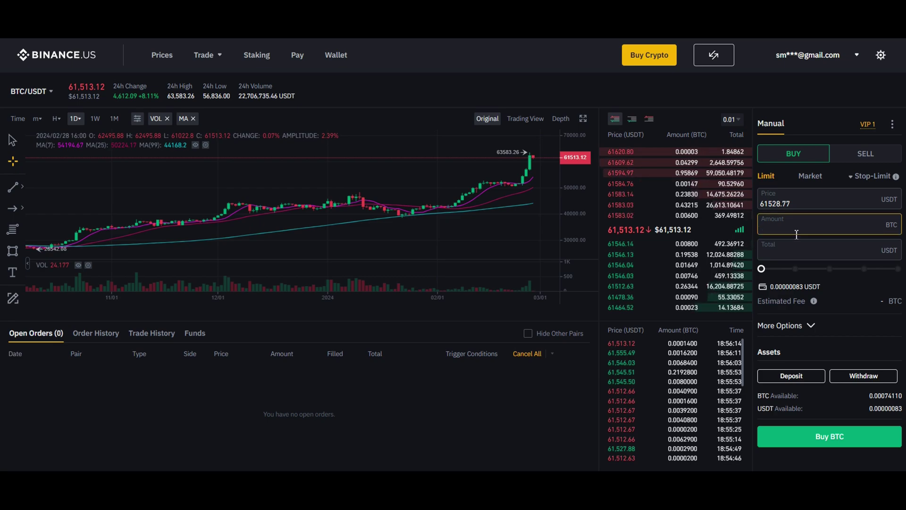
pyautogui.write('0.1')
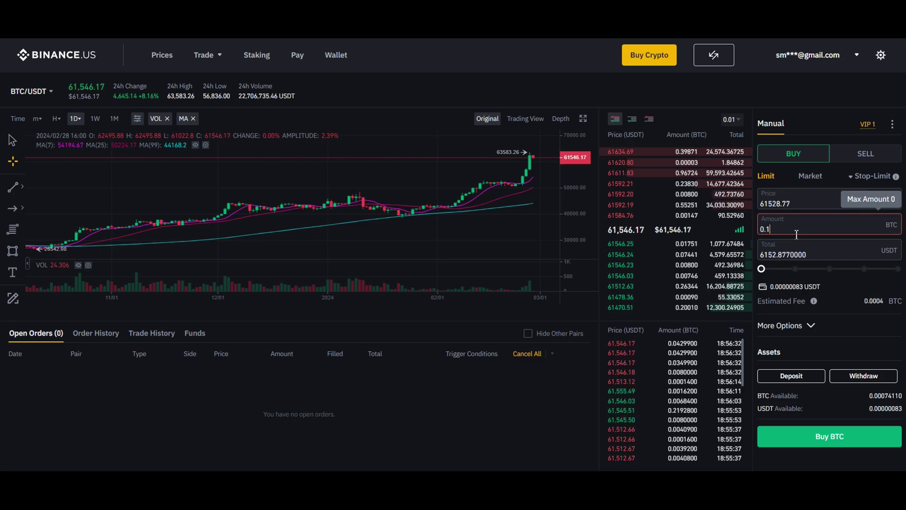
pyautogui.click(795, 268)
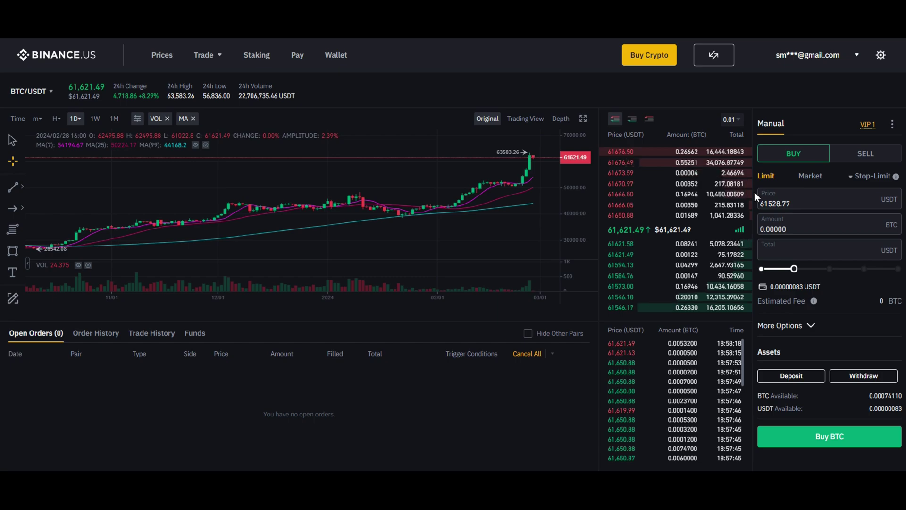
# - Switch the buy form to Market and enter 0.001 BTC as the amount
pyautogui.click(799, 175)
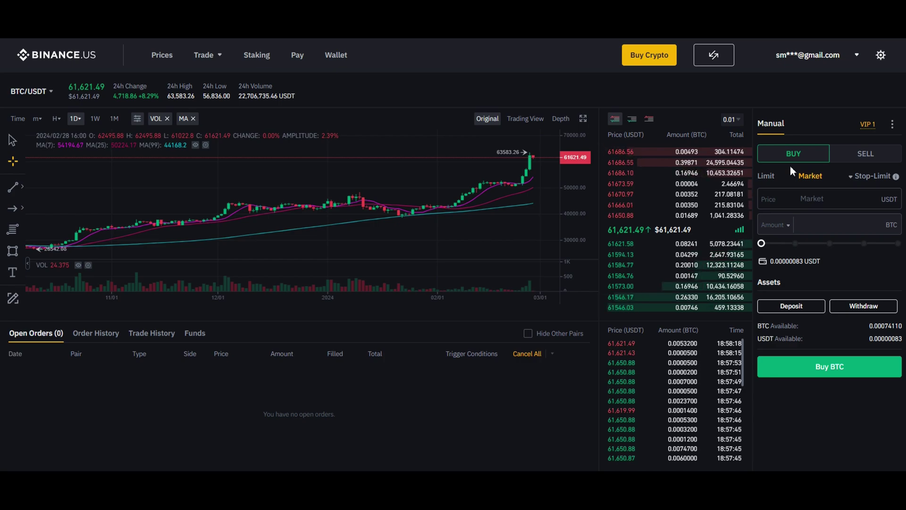
pyautogui.click(815, 222)
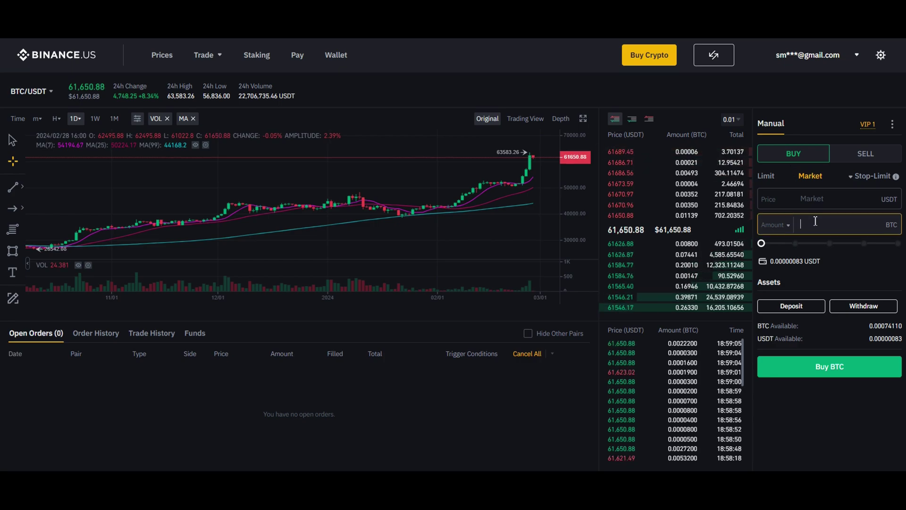
pyautogui.write('0.001')
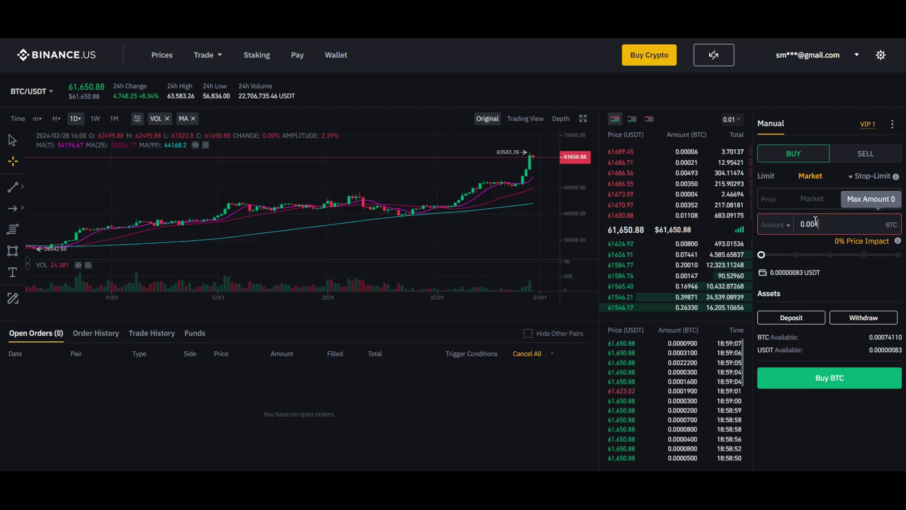